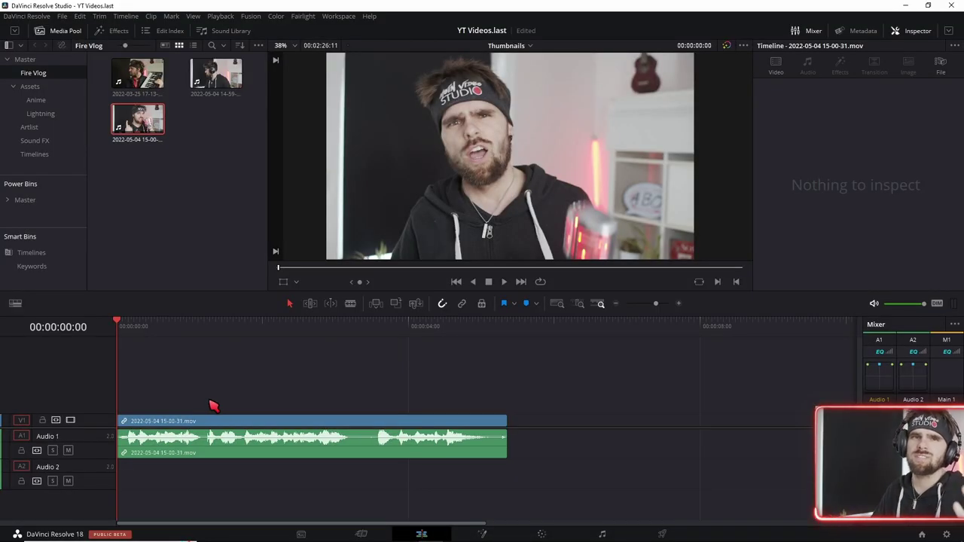
Audition 15 and -22 semitone pitch shifts on the A1 clip, ending at 0 semitones
{"action": "left_click", "coordinate": [161, 452]}
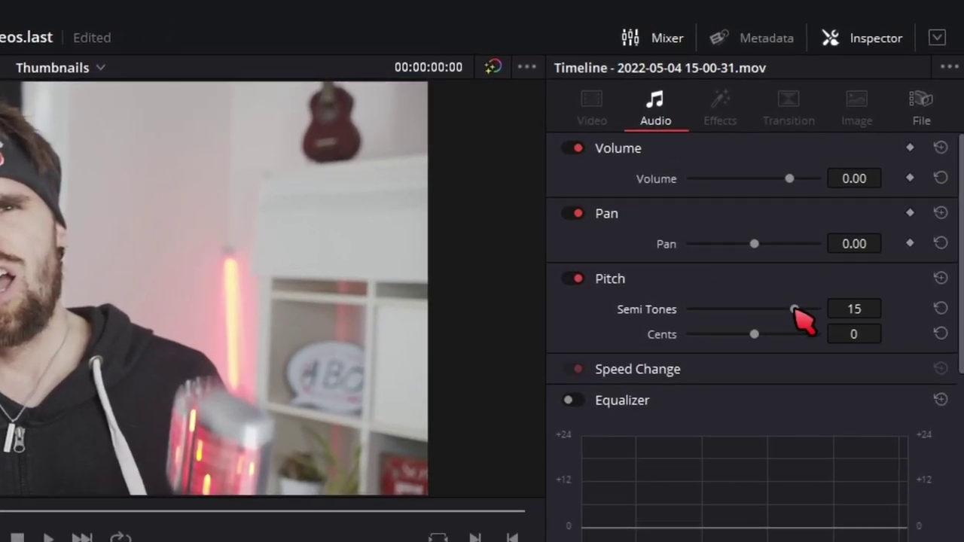
{"action": "key", "text": "space"}
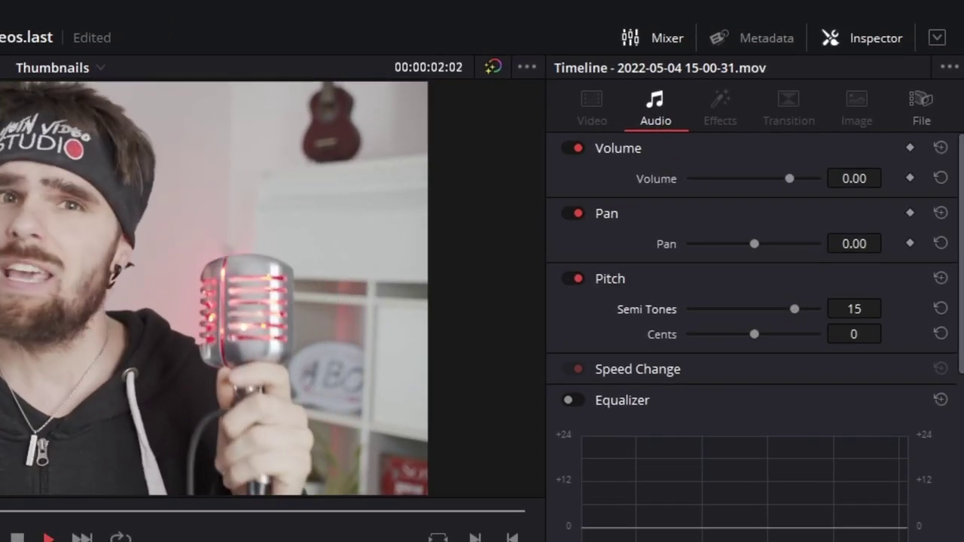
{"action": "double_click", "coordinate": [753, 310]}
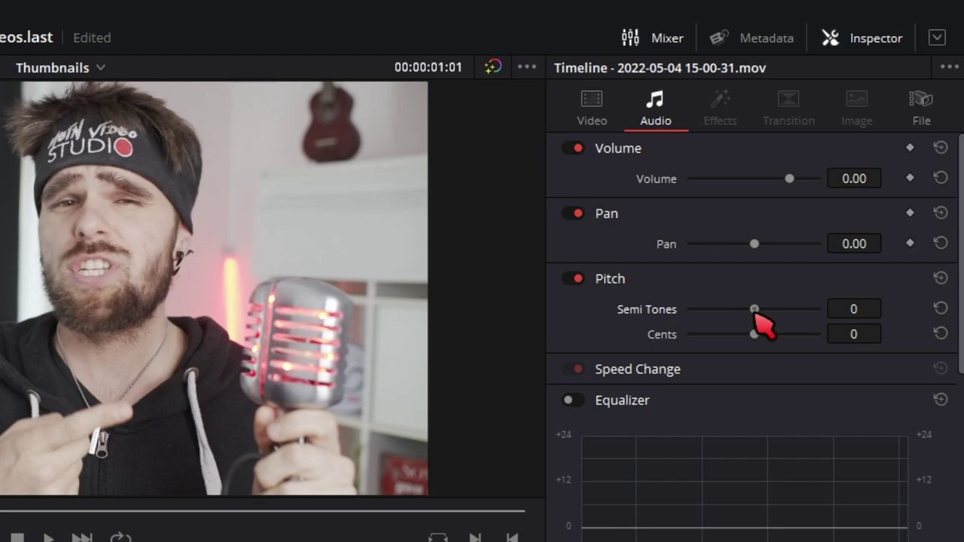
{"action": "left_click_drag", "start_coordinate": [755, 312], "coordinate": [697, 316]}
{"action": "key", "text": "space"}
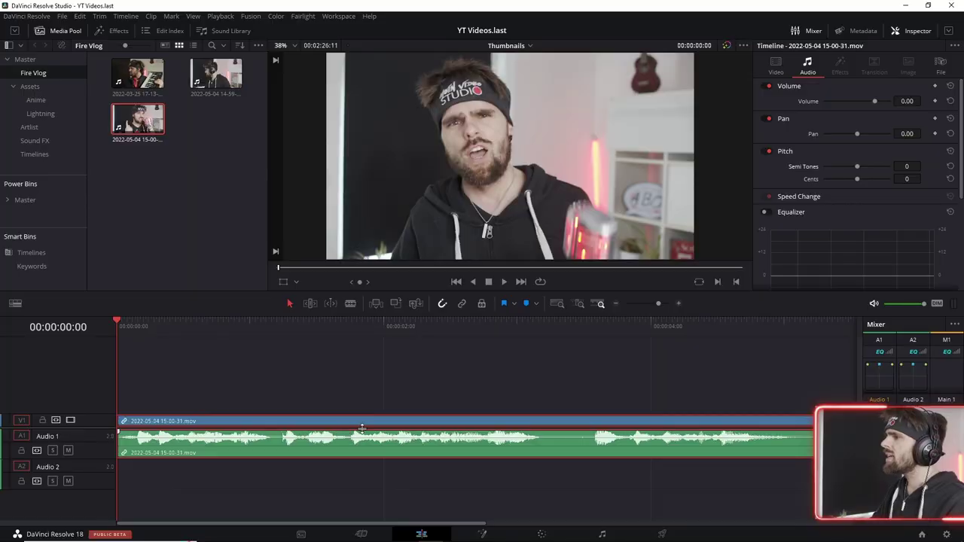
In Fairlight, add the Fairlight FX Pitch effect to the Audio 1 track's mixer effects slot
{"action": "left_click", "coordinate": [602, 533]}
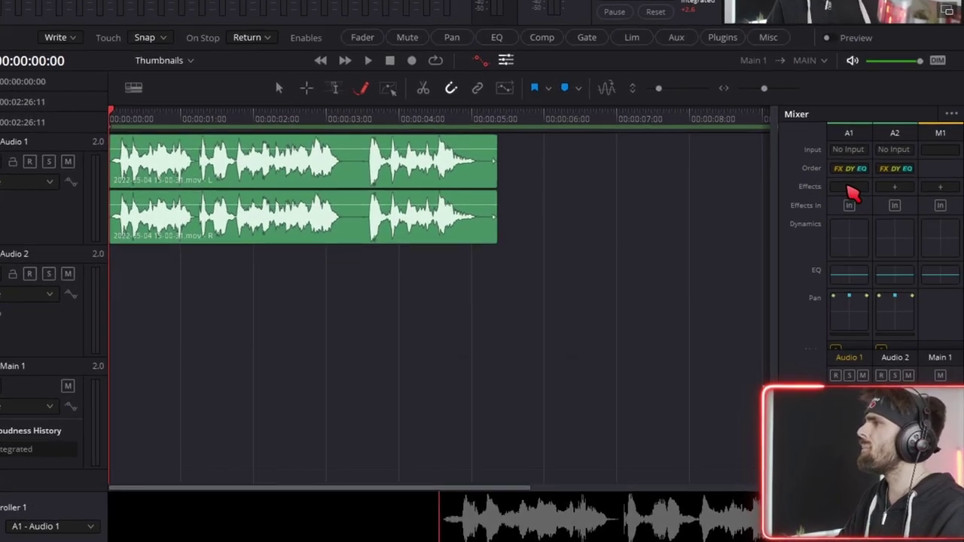
{"action": "left_click", "coordinate": [879, 260]}
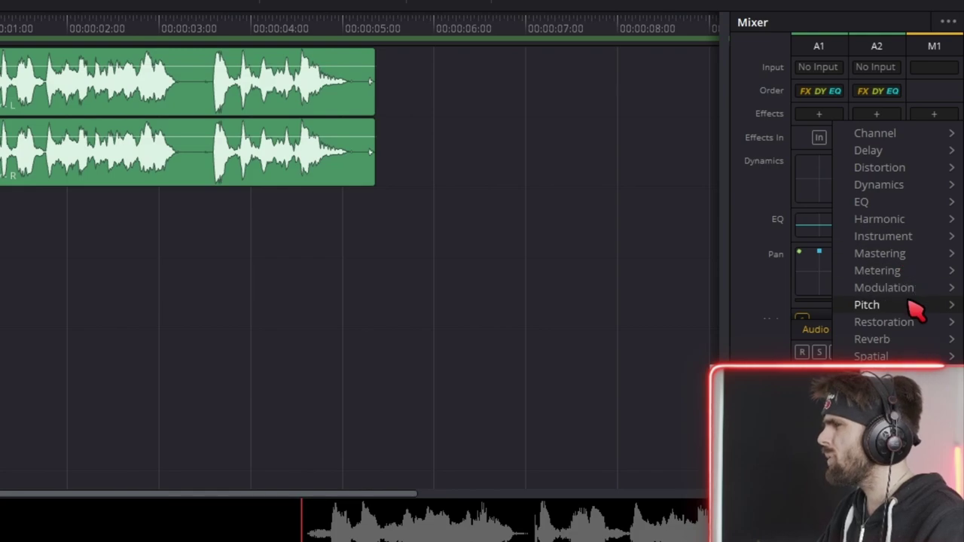
{"action": "mouse_move", "coordinate": [914, 308]}
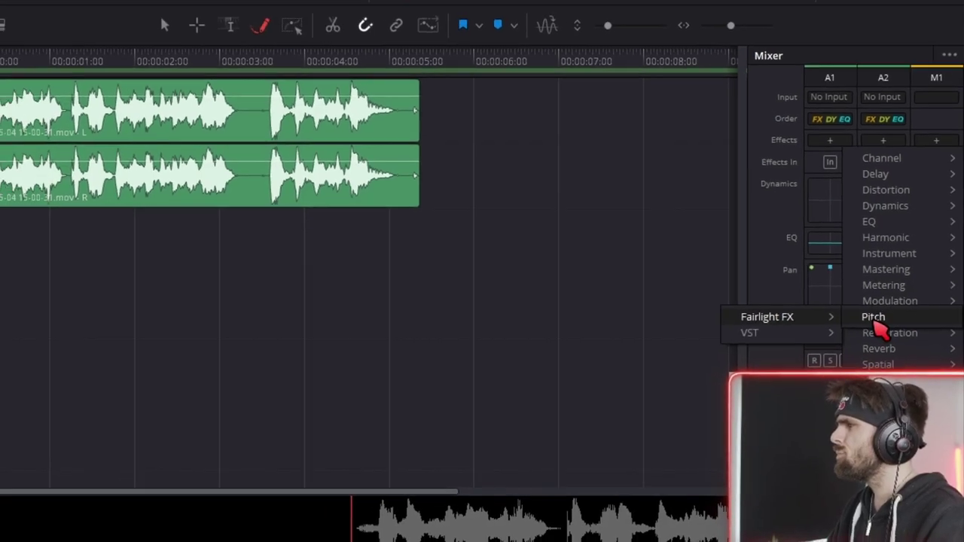
{"action": "left_click", "coordinate": [751, 304]}
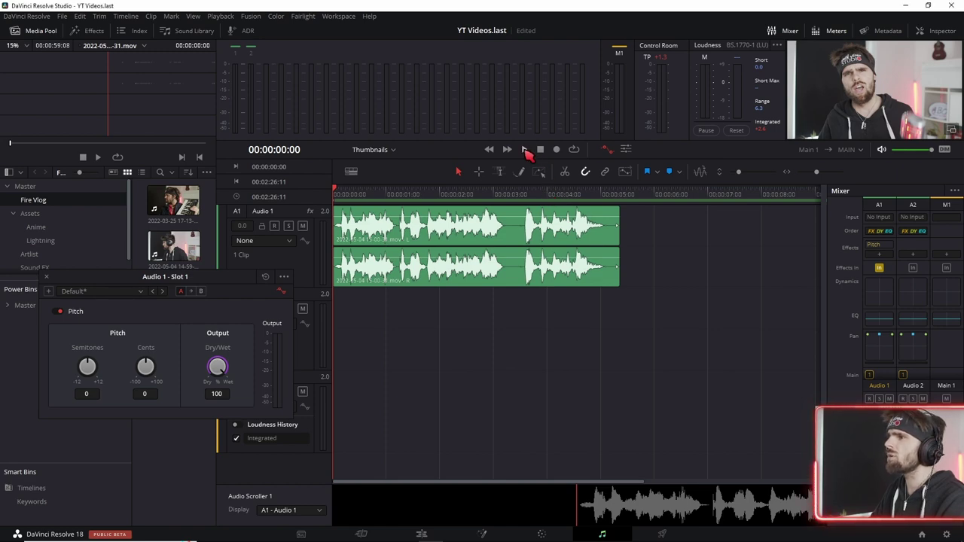
Audition Semitones changes during playback, reset Semitones to 0, and move the Pitch window lower
{"action": "left_click", "coordinate": [525, 149]}
{"action": "mouse_move", "coordinate": [85, 366]}
{"action": "left_mouse_down"}
{"action": "mouse_move", "coordinate": [125, 351]}
{"action": "mouse_move", "coordinate": [163, 354]}
{"action": "mouse_move", "coordinate": [70, 370]}
{"action": "left_mouse_up"}
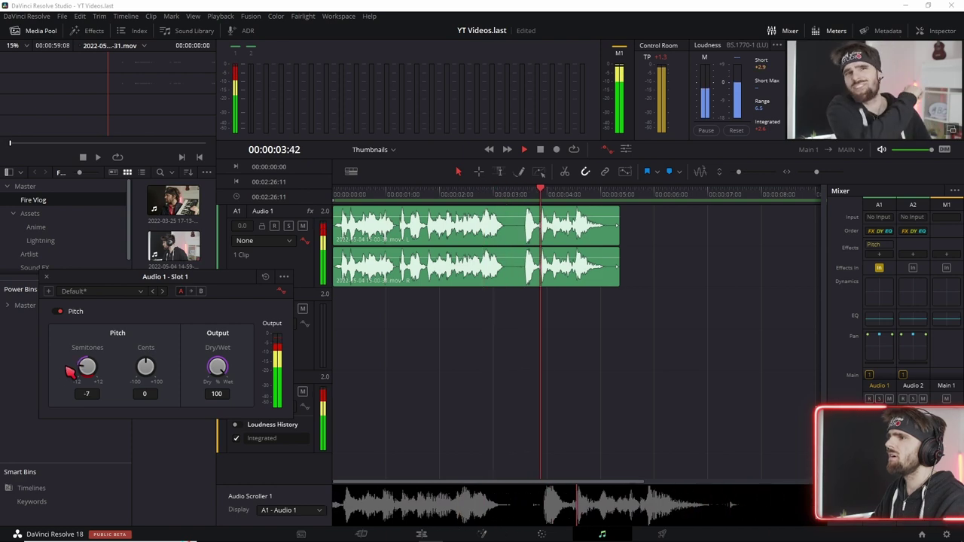
{"action": "left_click", "coordinate": [265, 277]}
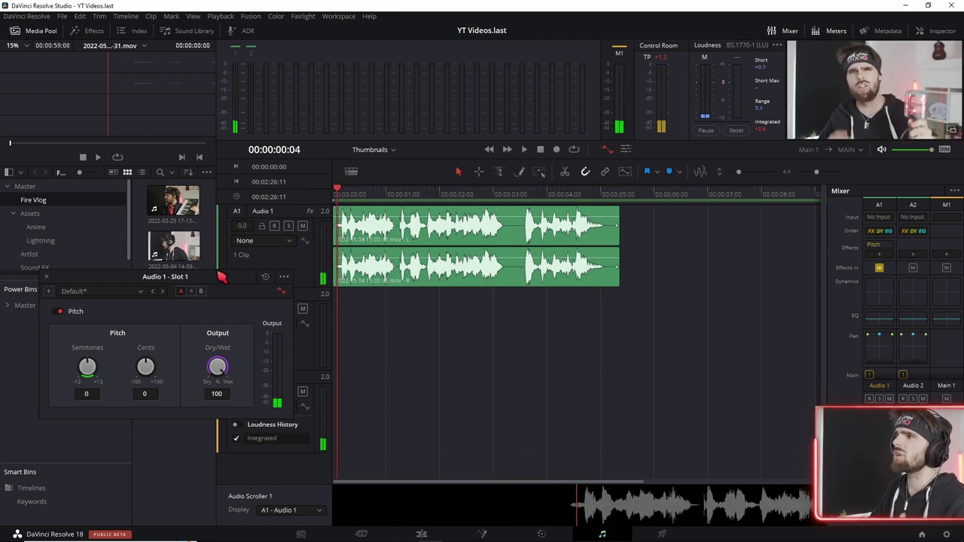
{"action": "left_click_drag", "start_coordinate": [230, 280], "coordinate": [232, 318]}
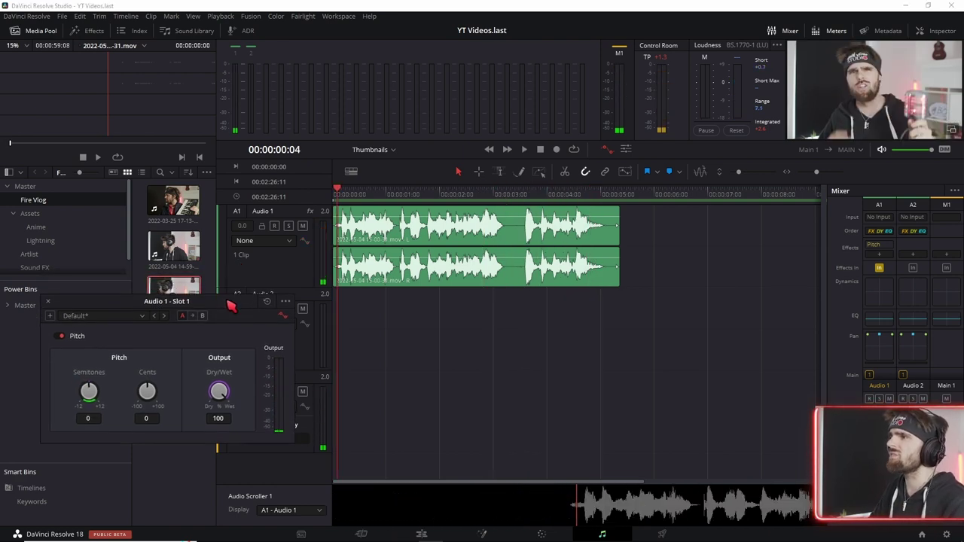
Show the Plugins > Pitch > Semitones automation curve on Audio 1 and play it back
{"action": "left_click", "coordinate": [290, 243]}
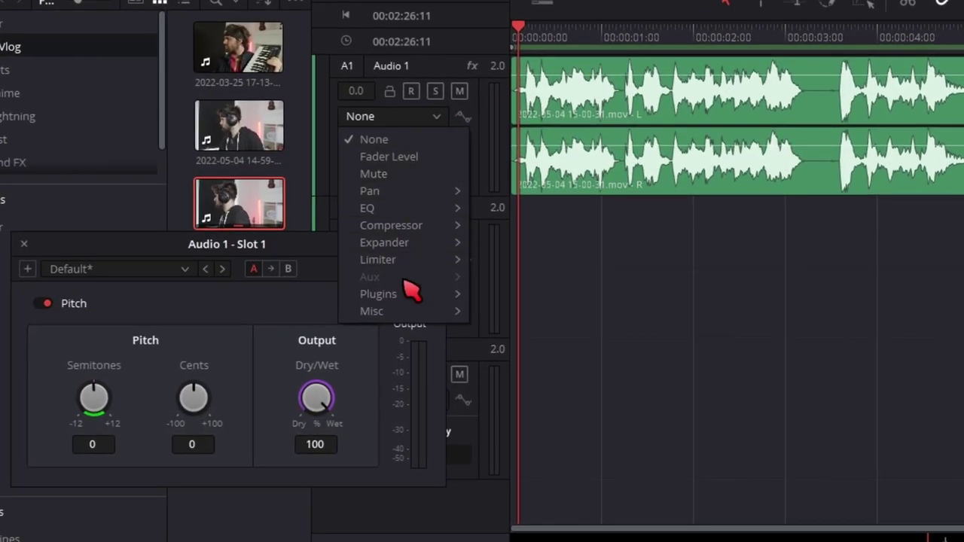
{"action": "mouse_move", "coordinate": [527, 298]}
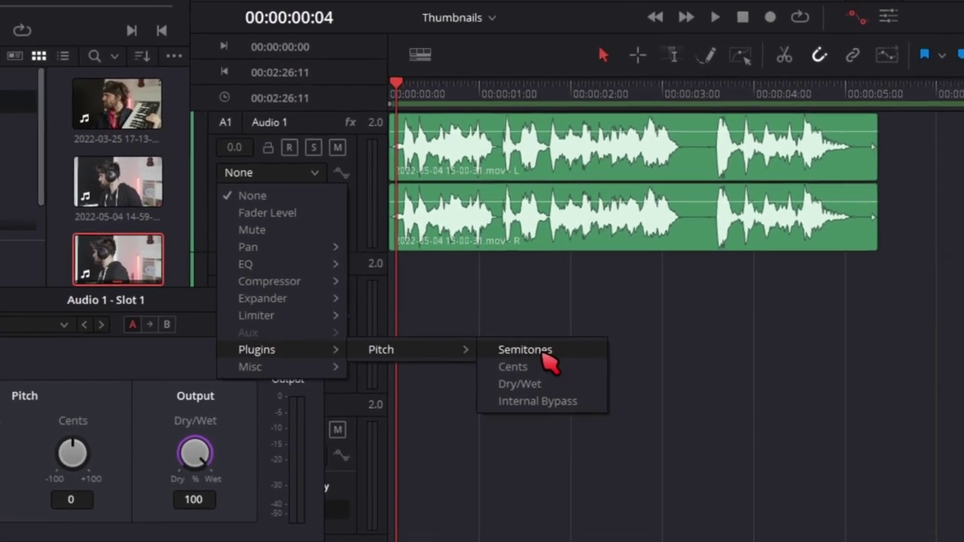
{"action": "left_click", "coordinate": [667, 299]}
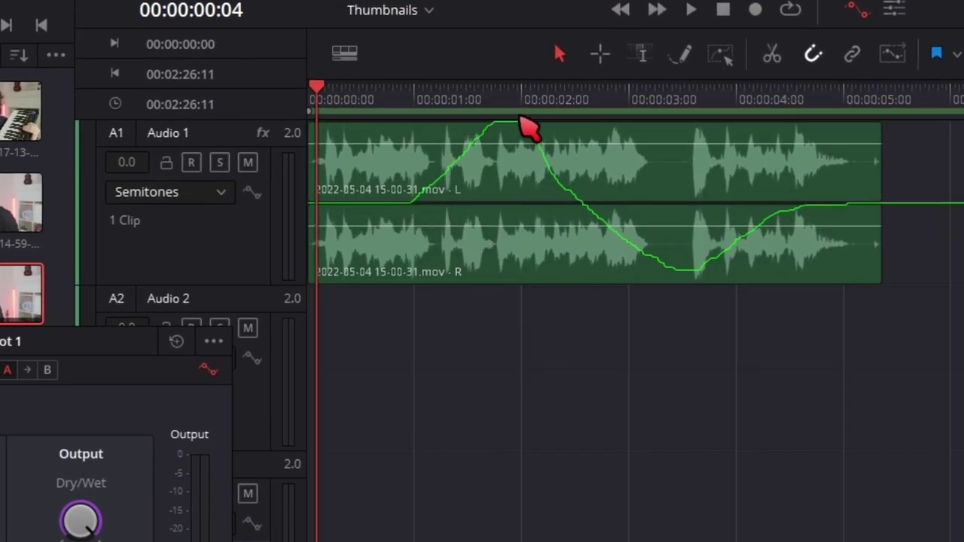
{"action": "key", "text": "space"}
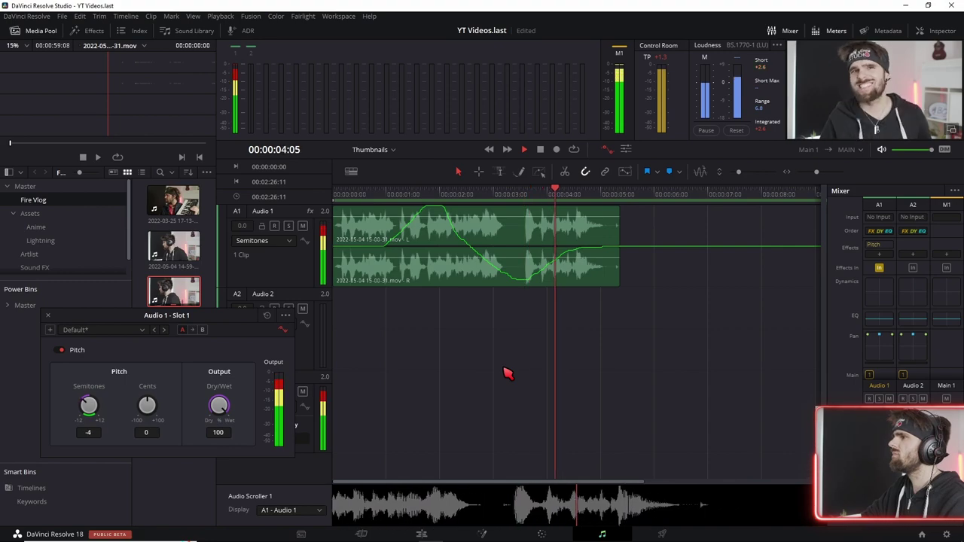
{"action": "key", "text": "space"}
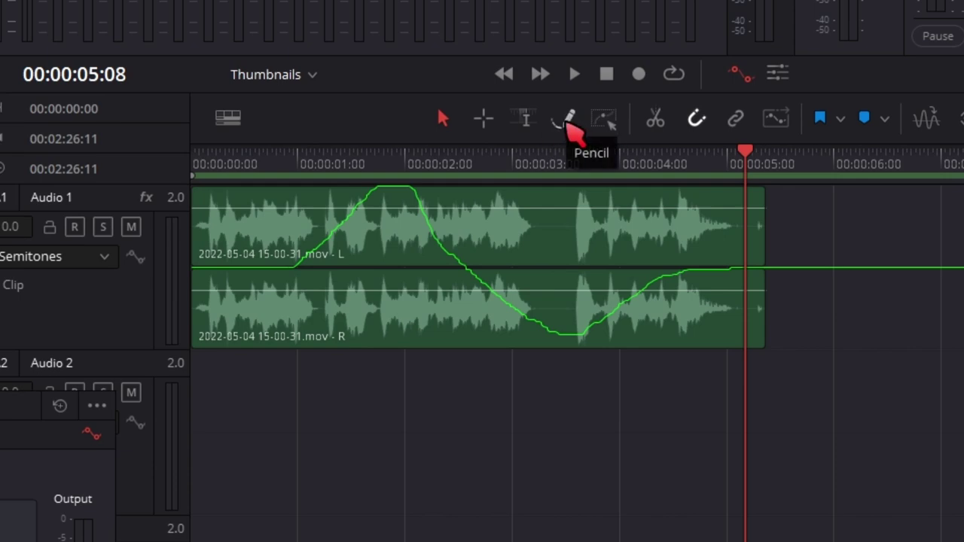
Play the drawn pitch automation, then marquee-select and delete all Semitones keyframes on the clip
{"action": "left_click", "coordinate": [568, 124]}
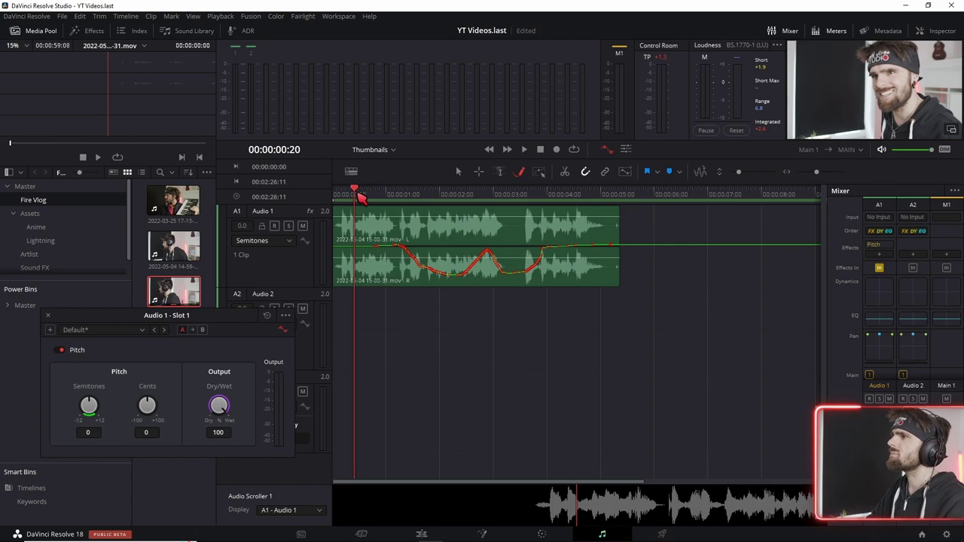
{"action": "key", "text": "space"}
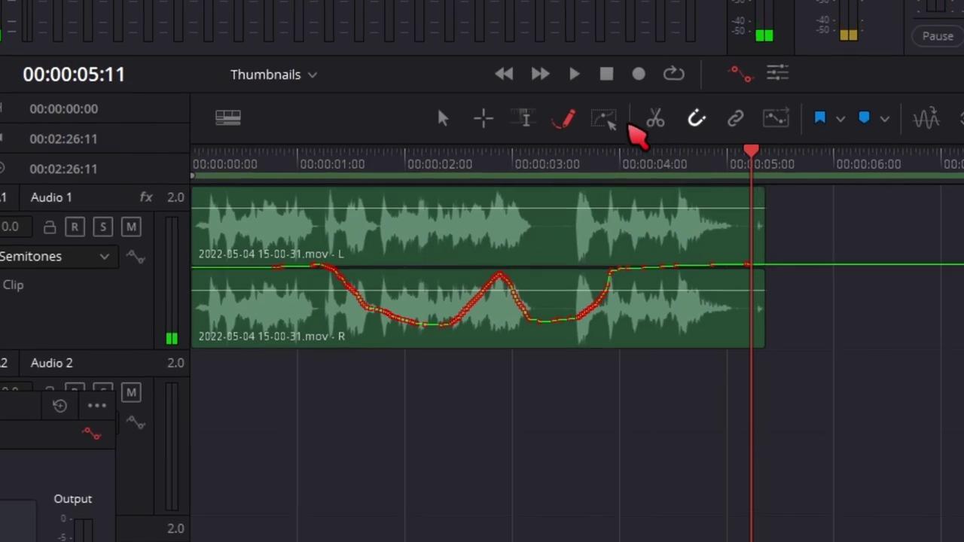
{"action": "left_click", "coordinate": [608, 122]}
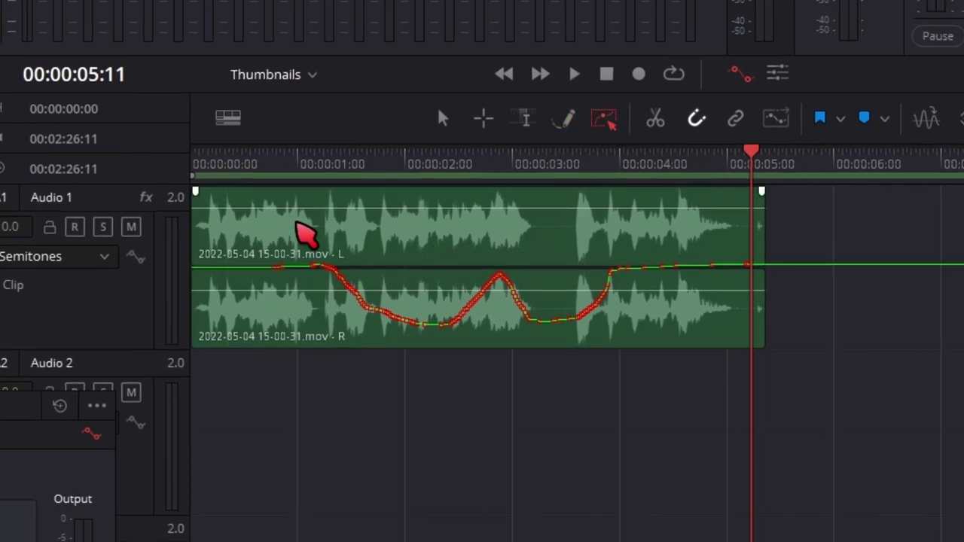
{"action": "left_click_drag", "start_coordinate": [254, 199], "coordinate": [734, 387]}
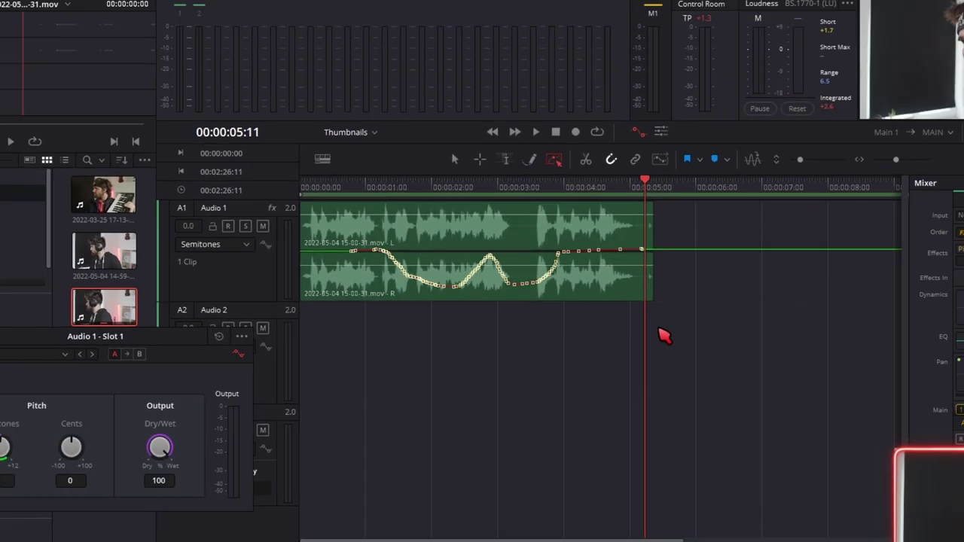
{"action": "key", "text": "Delete"}
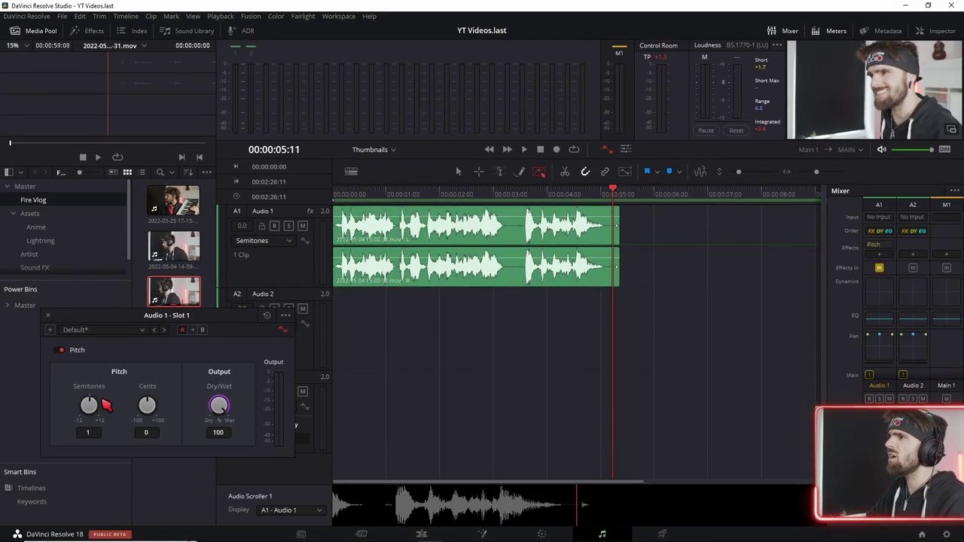
Set the Pitch Semitones value back to 0 and park the playhead near one second
{"action": "left_click_drag", "start_coordinate": [394, 193], "coordinate": [331, 198]}
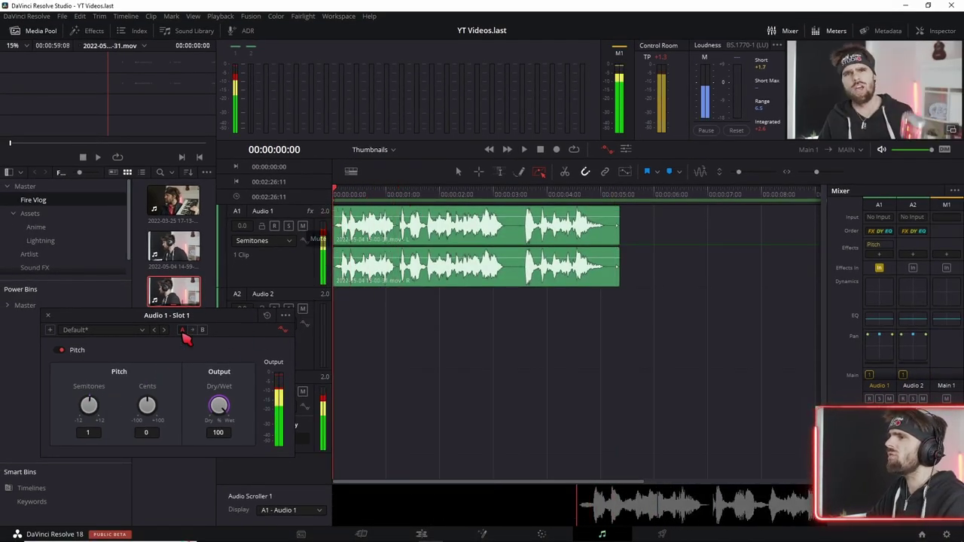
{"action": "left_click_drag", "start_coordinate": [89, 405], "coordinate": [89, 413]}
{"action": "left_click", "coordinate": [467, 404]}
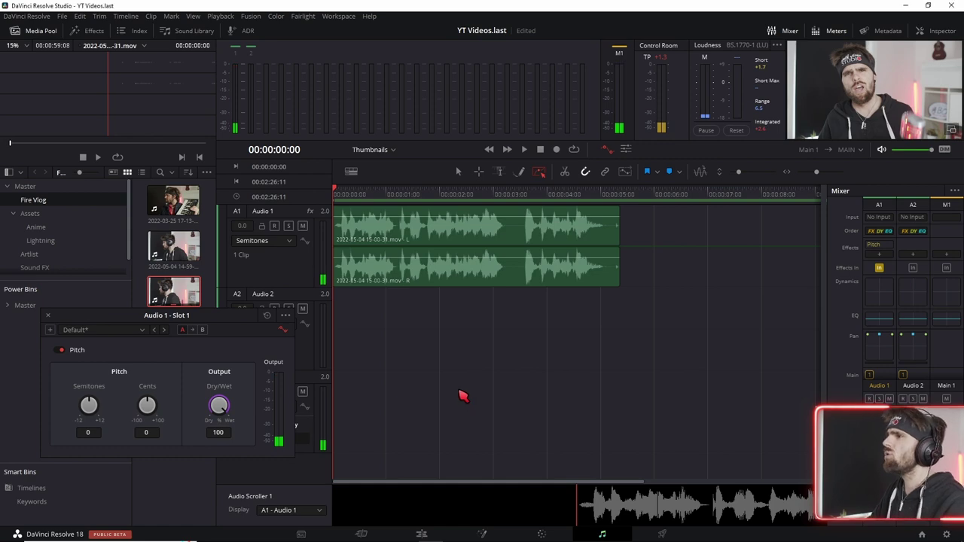
{"action": "left_click", "coordinate": [394, 294]}
{"action": "left_click", "coordinate": [520, 172]}
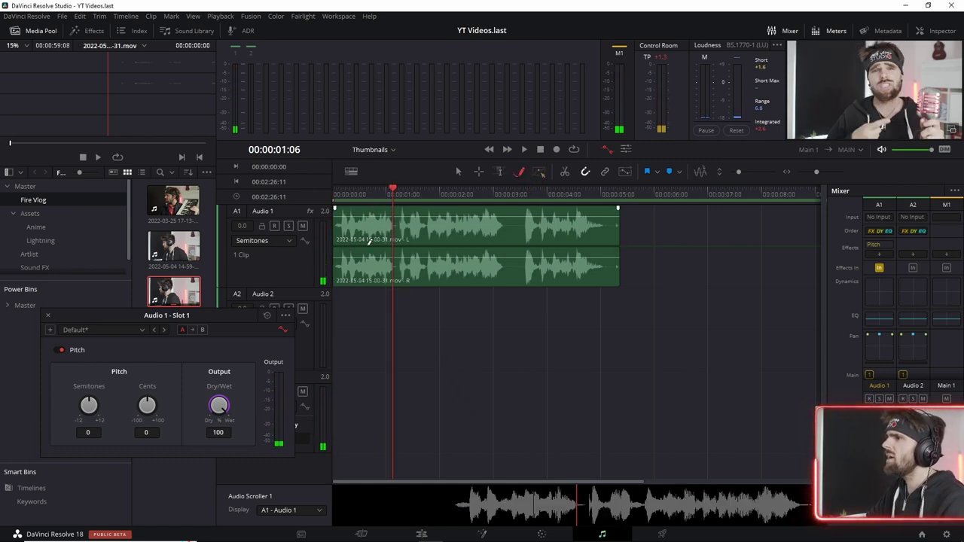
Draw a wavy Semitones curve across the A1 clip, finishing back at the flat level
{"action": "mouse_move", "coordinate": [369, 242]}
{"action": "left_mouse_down"}
{"action": "mouse_move", "coordinate": [523, 206]}
{"action": "mouse_move", "coordinate": [610, 281]}
{"action": "left_mouse_up"}
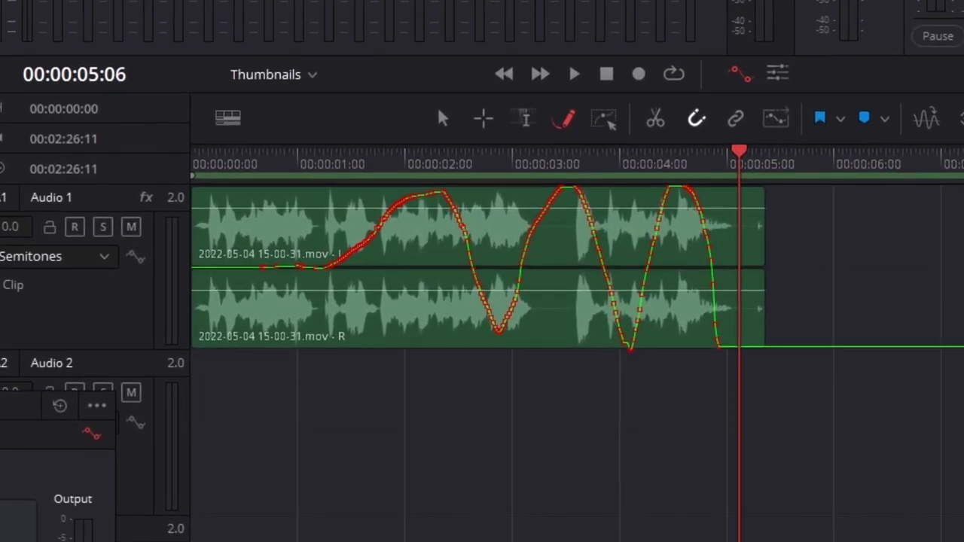
{"action": "scroll", "coordinate": [819, 275], "scroll_direction": "right", "scroll_amount": 2}
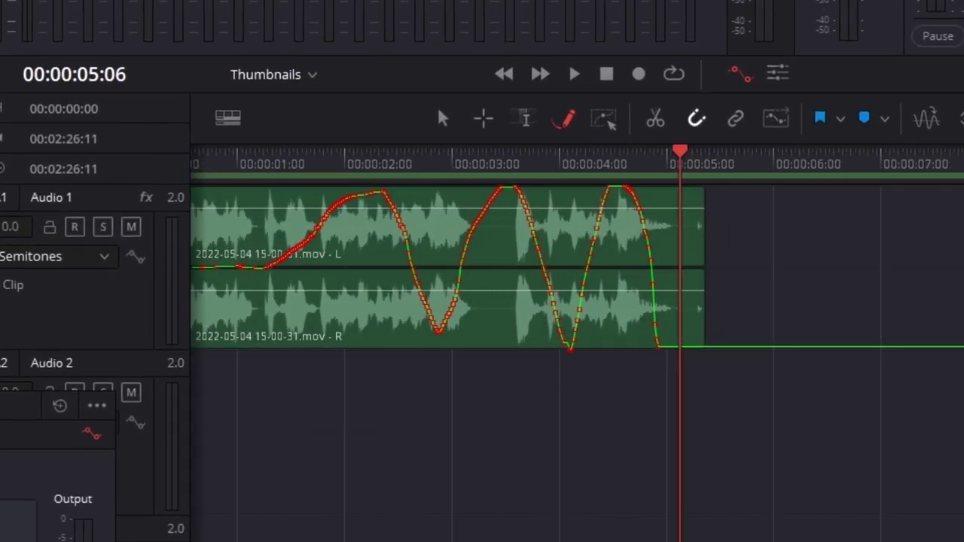
{"action": "left_click_drag", "start_coordinate": [679, 299], "coordinate": [698, 299]}
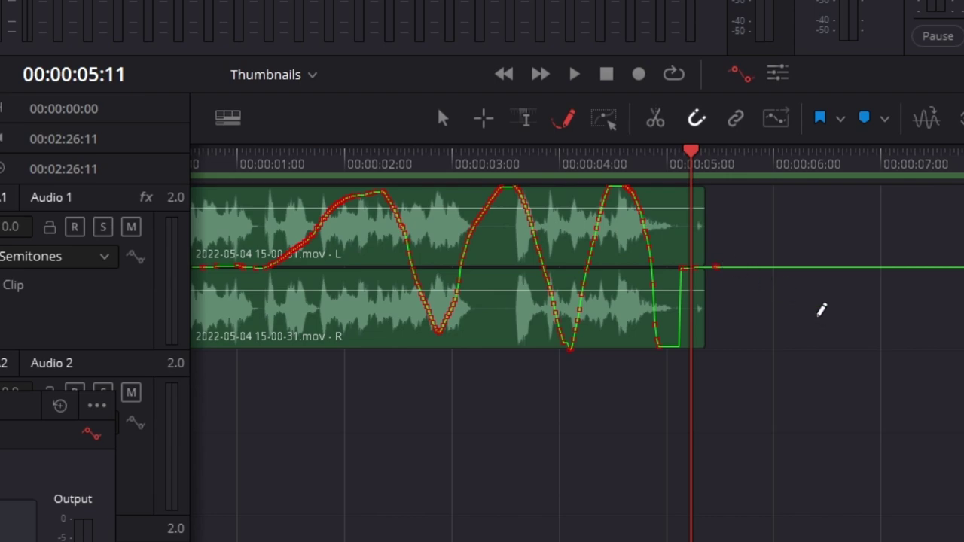
Play back the pitch-automated clip, replaying its ending from around 04:35
{"action": "key", "text": "space"}
{"action": "key", "text": "space"}
{"action": "left_click", "coordinate": [637, 172]}
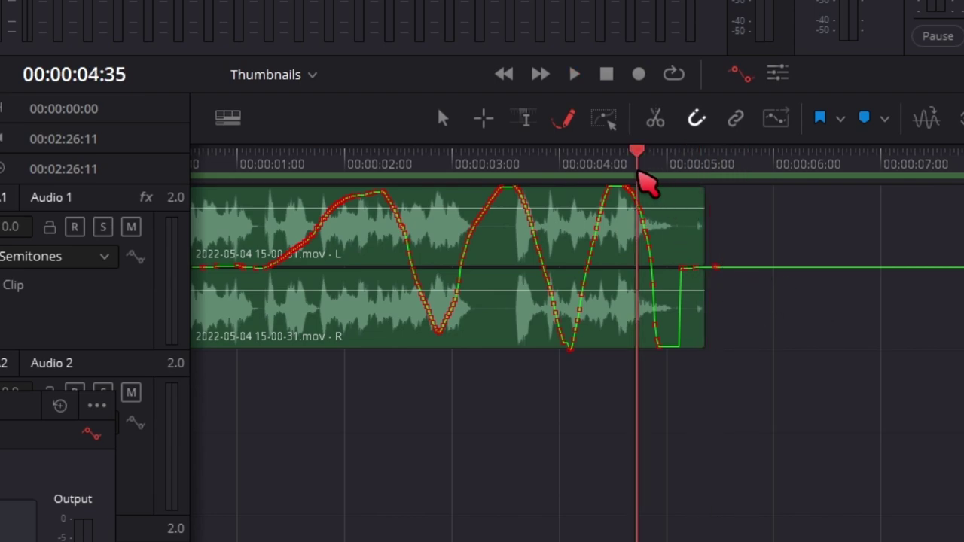
{"action": "key", "text": "space"}
{"action": "key", "text": "space"}
{"action": "left_click", "coordinate": [657, 175]}
{"action": "key", "text": "space"}
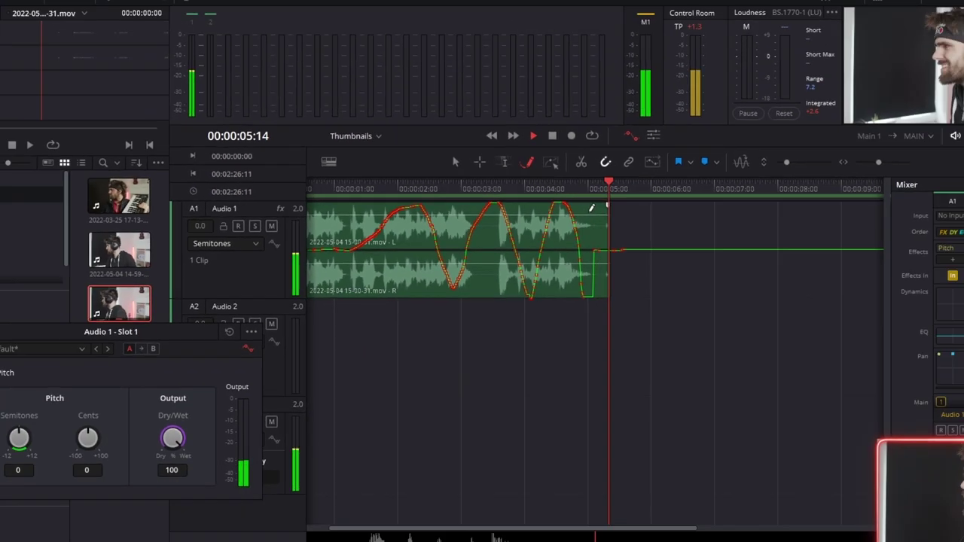
{"action": "key", "text": "space"}
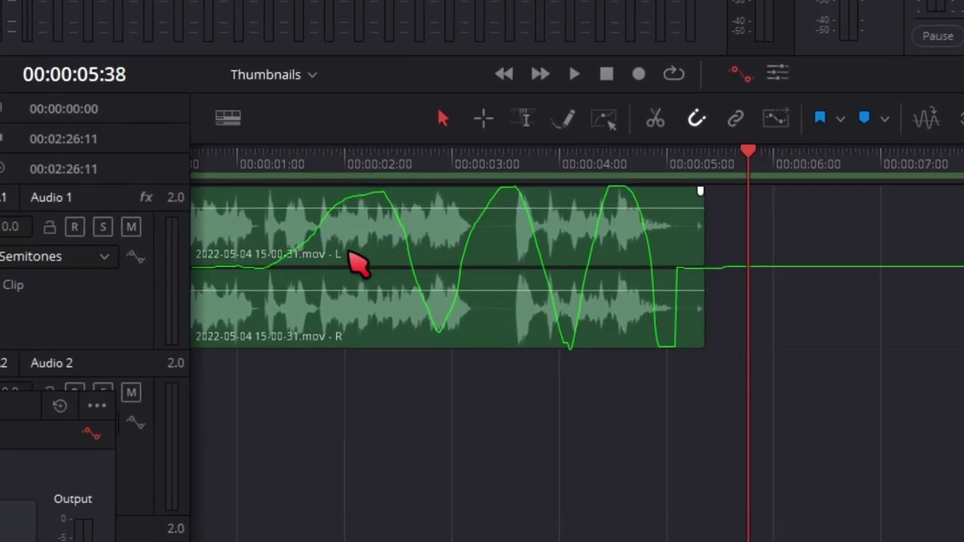
{"action": "left_click", "coordinate": [411, 238]}
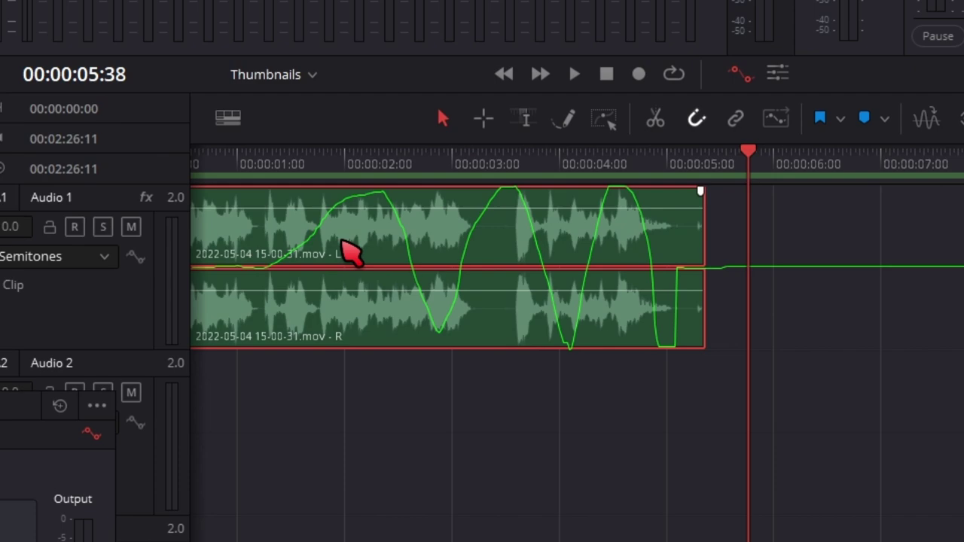
{"action": "left_click_drag", "start_coordinate": [350, 252], "coordinate": [497, 265]}
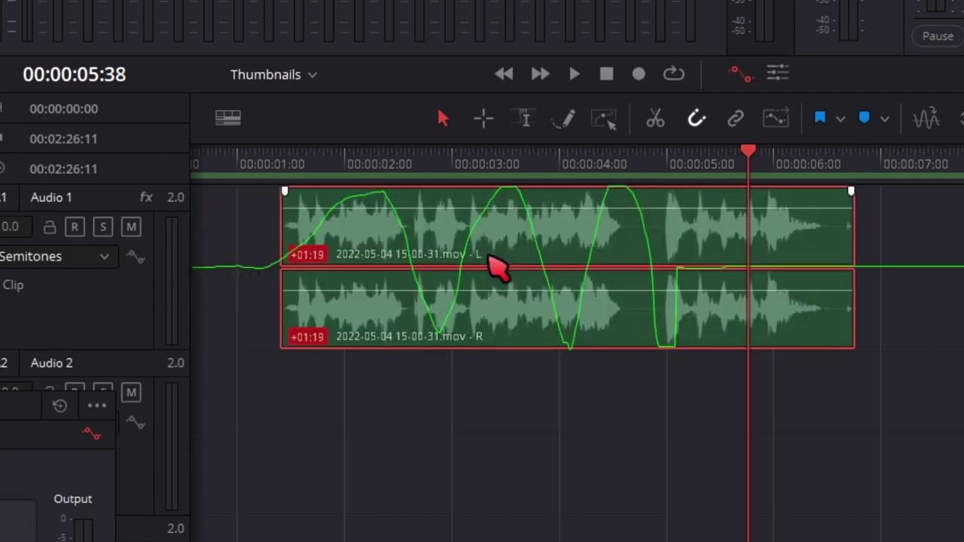
{"action": "left_click", "coordinate": [424, 521]}
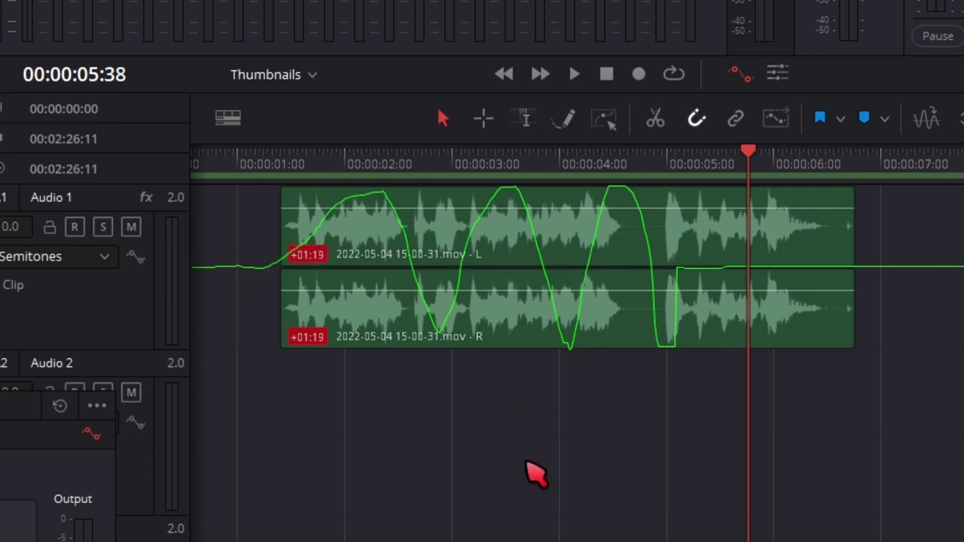
{"action": "key", "text": "ctrl+z"}
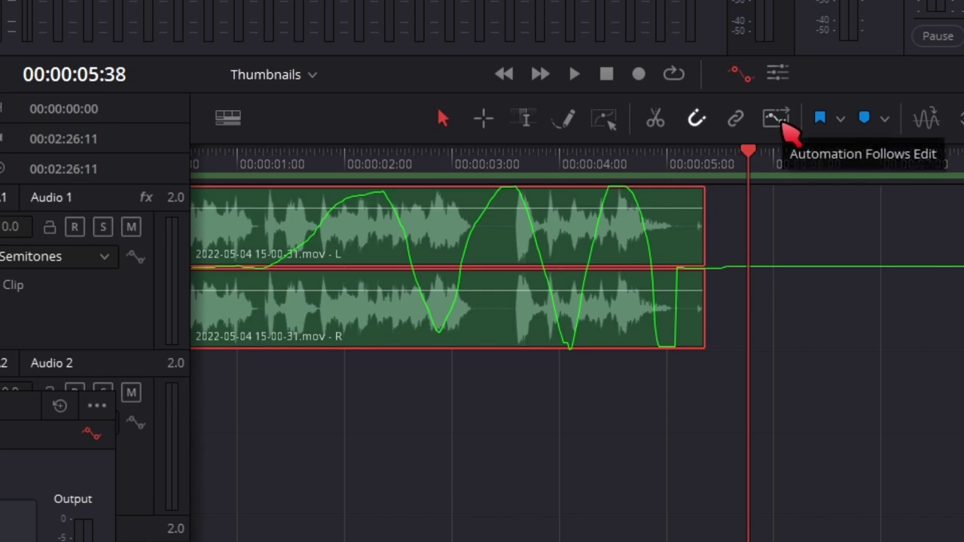
Turn on Automation Follows Edit, then move the A1 clip right and back and undo the move
{"action": "left_click", "coordinate": [783, 122]}
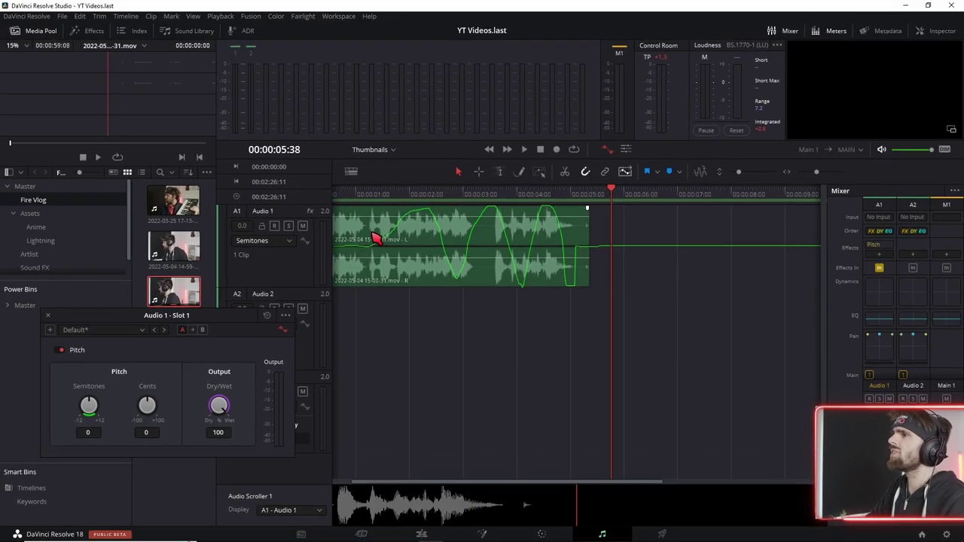
{"action": "left_click_drag", "start_coordinate": [374, 236], "coordinate": [473, 234]}
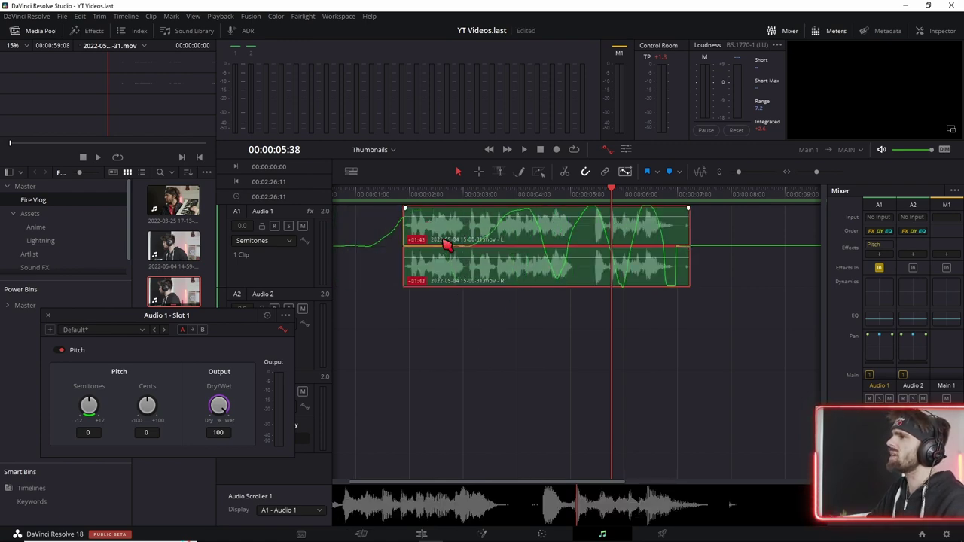
{"action": "left_click_drag", "start_coordinate": [448, 245], "coordinate": [540, 294]}
{"action": "key", "text": "ctrl+z"}
{"action": "key", "text": "ctrl+z"}
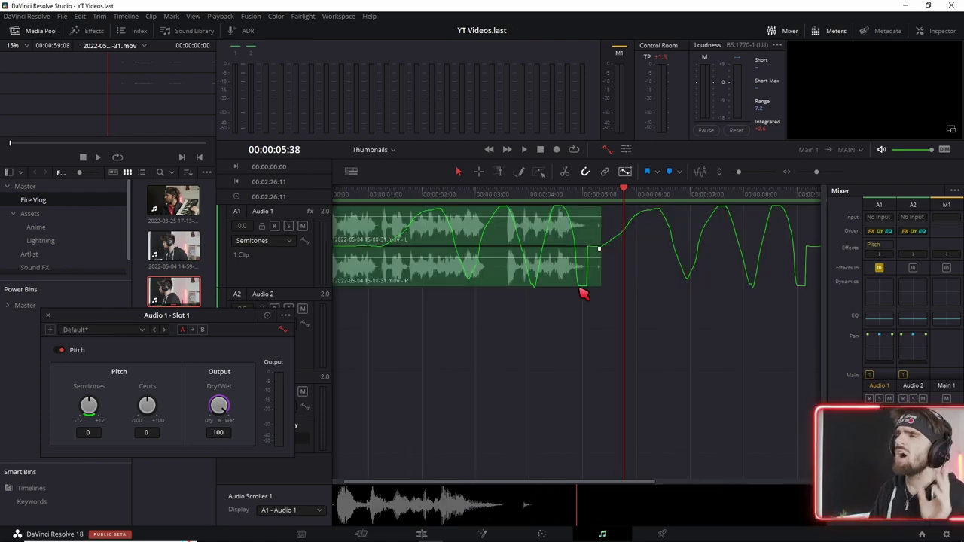